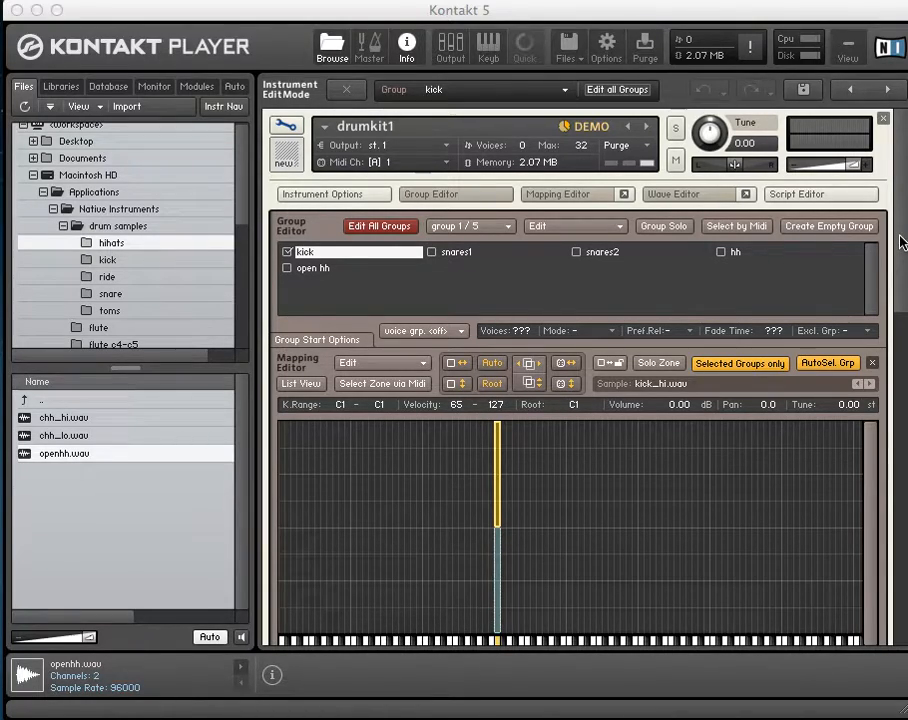
Add a 3-band EQ to the first Group InsertFx slot of the kick group
mouse_move(900, 237)
mouse_down()
mouse_move(899, 275)
mouse_move(896, 217)
mouse_up()
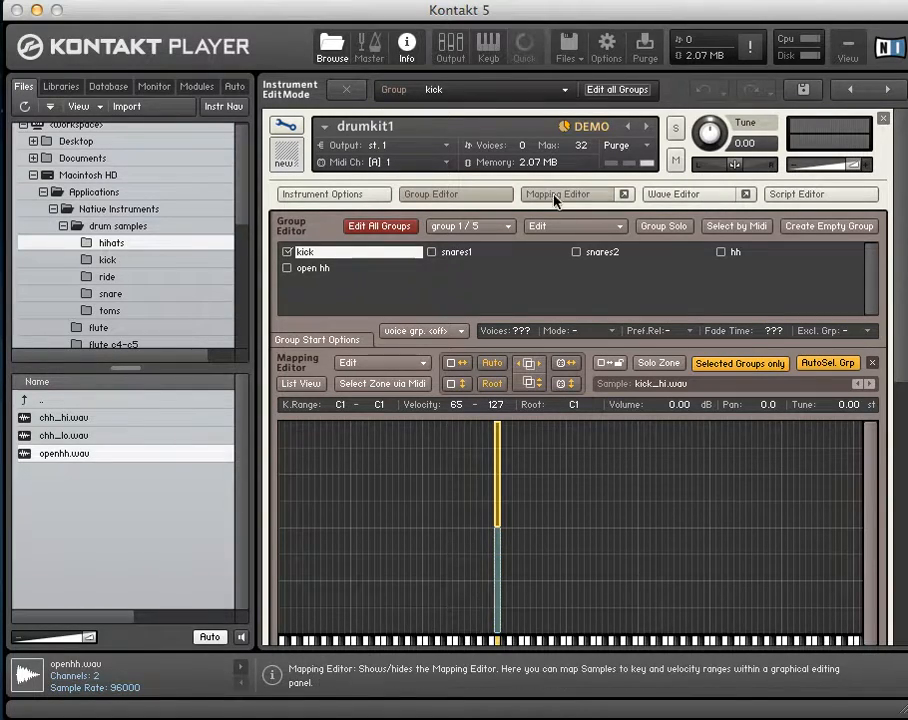
mouse_move(901, 265)
mouse_down()
mouse_move(900, 277)
mouse_move(895, 252)
mouse_up()
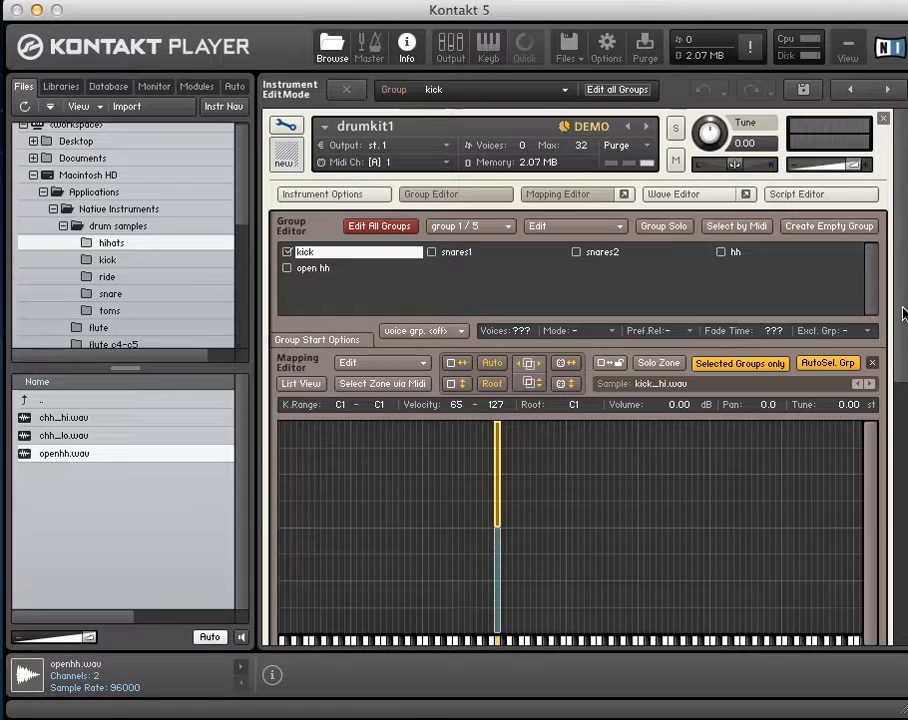
drag(902, 307, 902, 316)
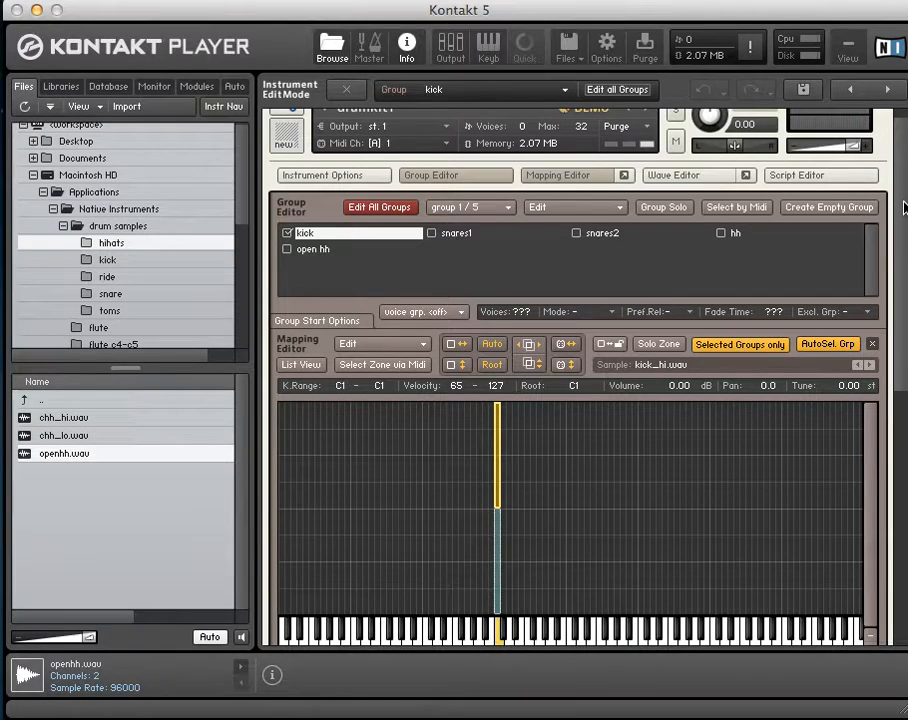
drag(903, 207, 898, 375)
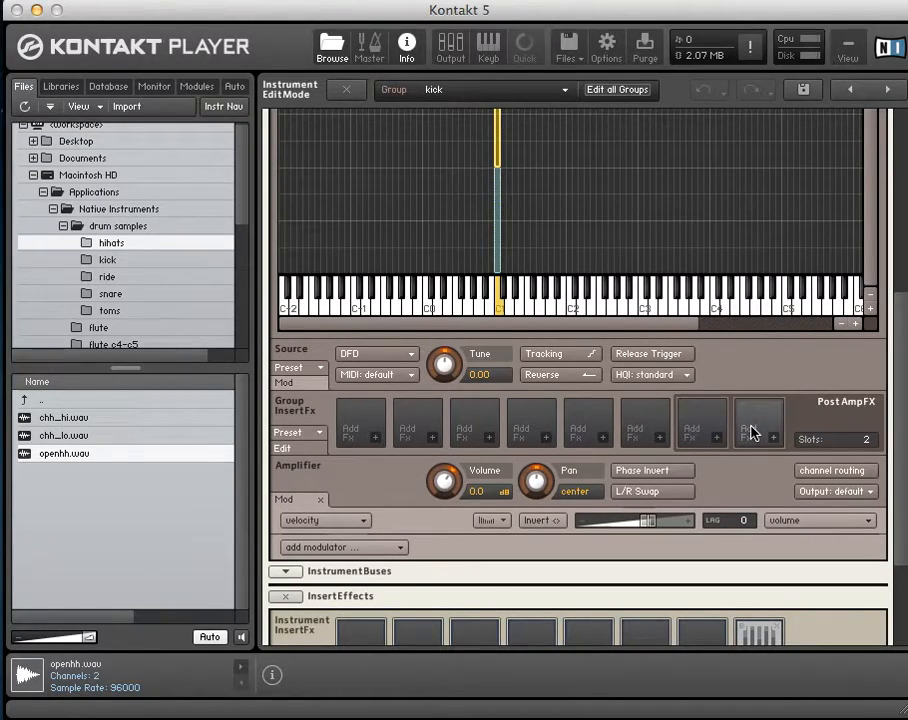
click(376, 440)
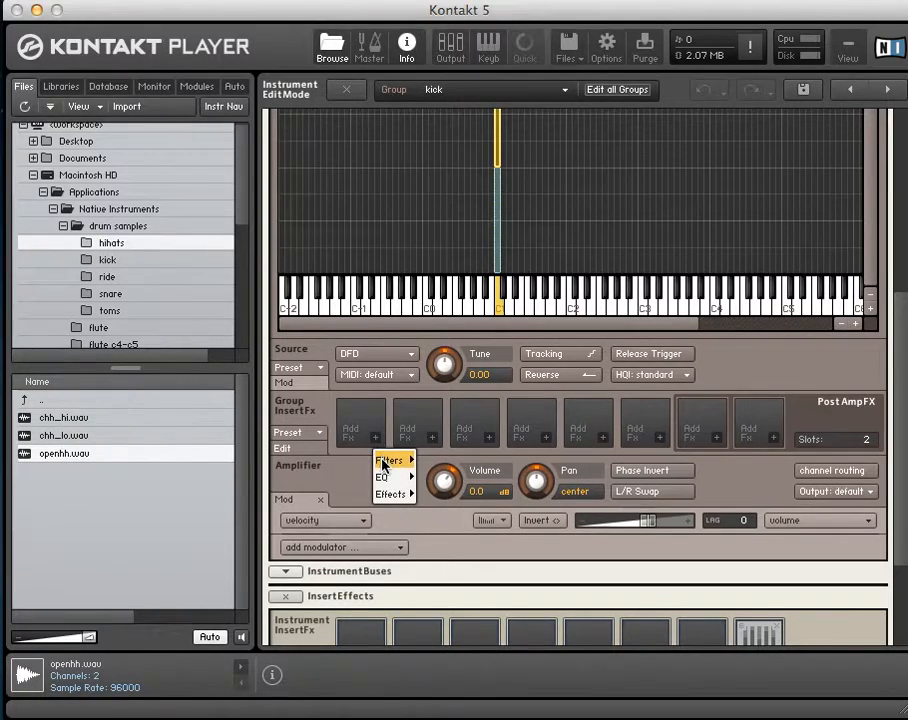
mouse_move(385, 479)
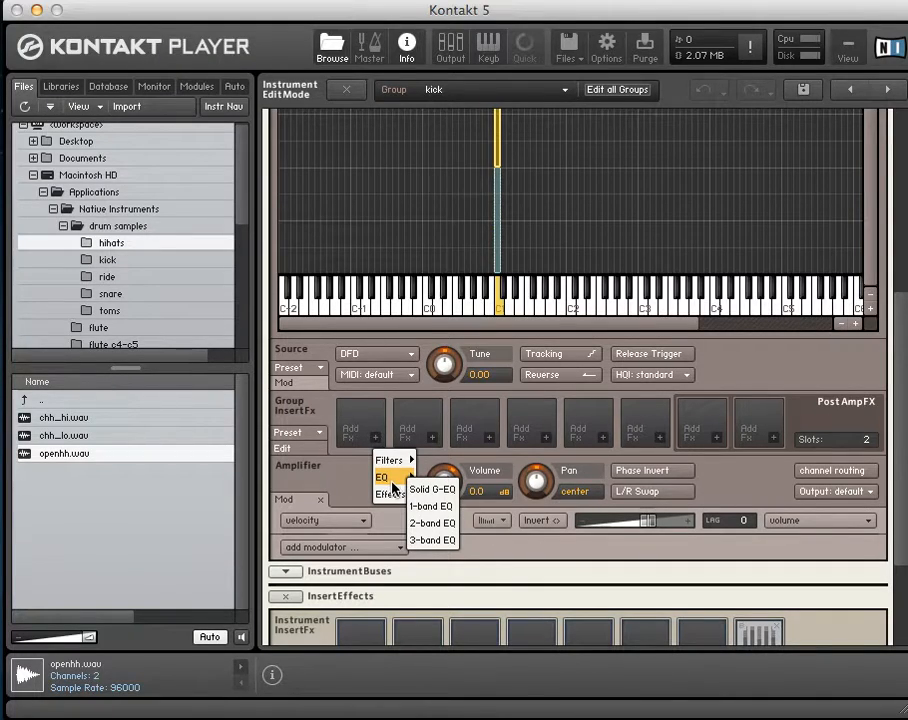
click(432, 540)
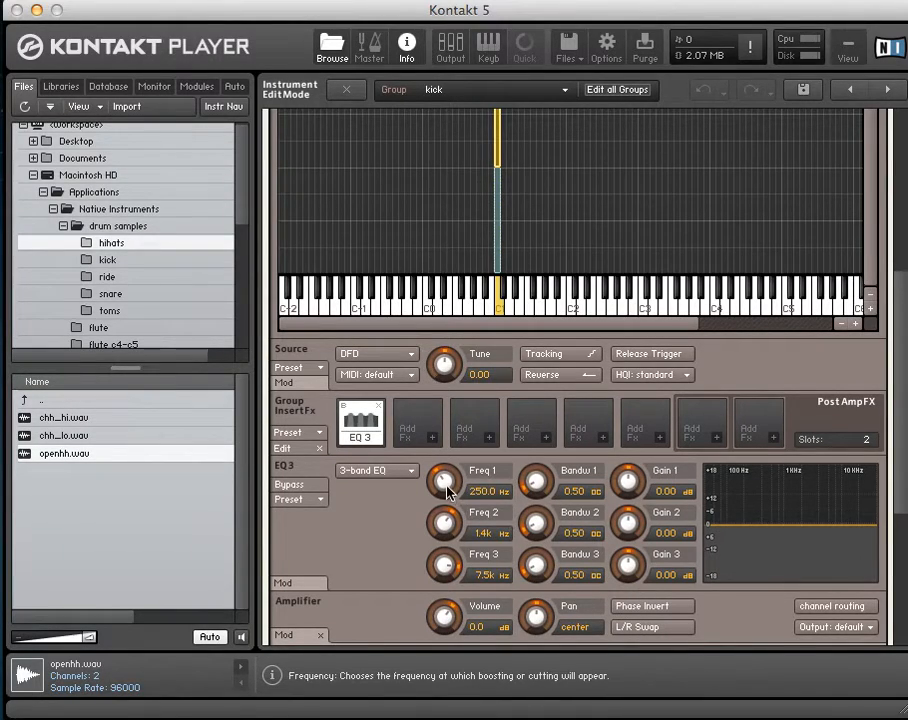
Set EQ band 1 to 249.3 Hz with 0.14 dB gain, and band 3 to 20.0 kHz, bandwidth 3.0, gain -17.9 dB
drag(446, 487, 447, 488)
drag(630, 491, 631, 486)
mouse_move(450, 571)
mouse_down()
mouse_move(450, 563)
mouse_move(450, 689)
mouse_move(459, 717)
mouse_move(448, 563)
mouse_move(450, 580)
mouse_up()
drag(536, 567, 638, 684)
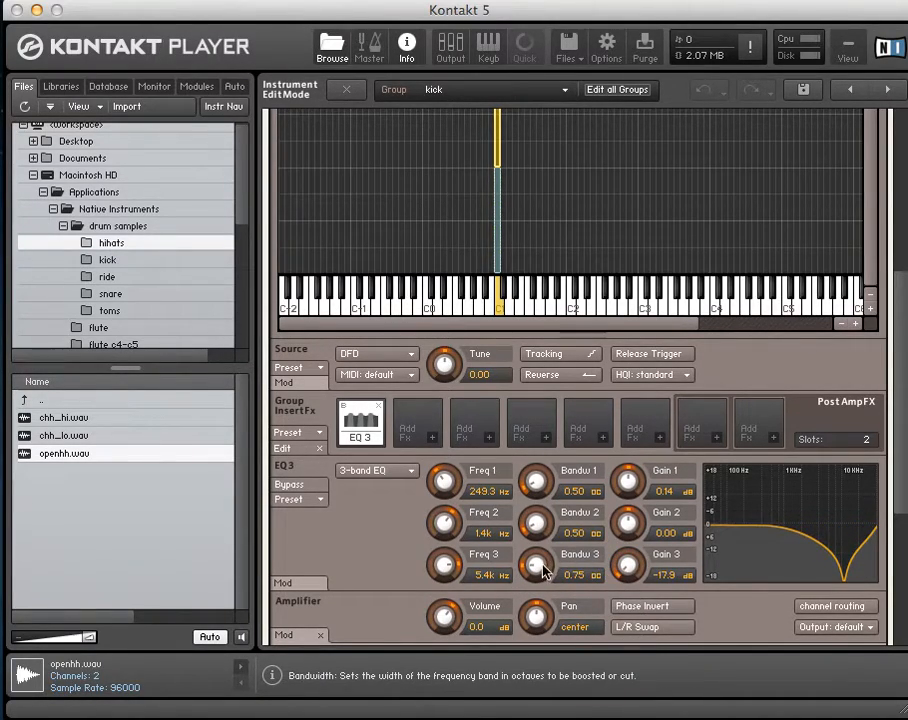
drag(543, 572, 586, 240)
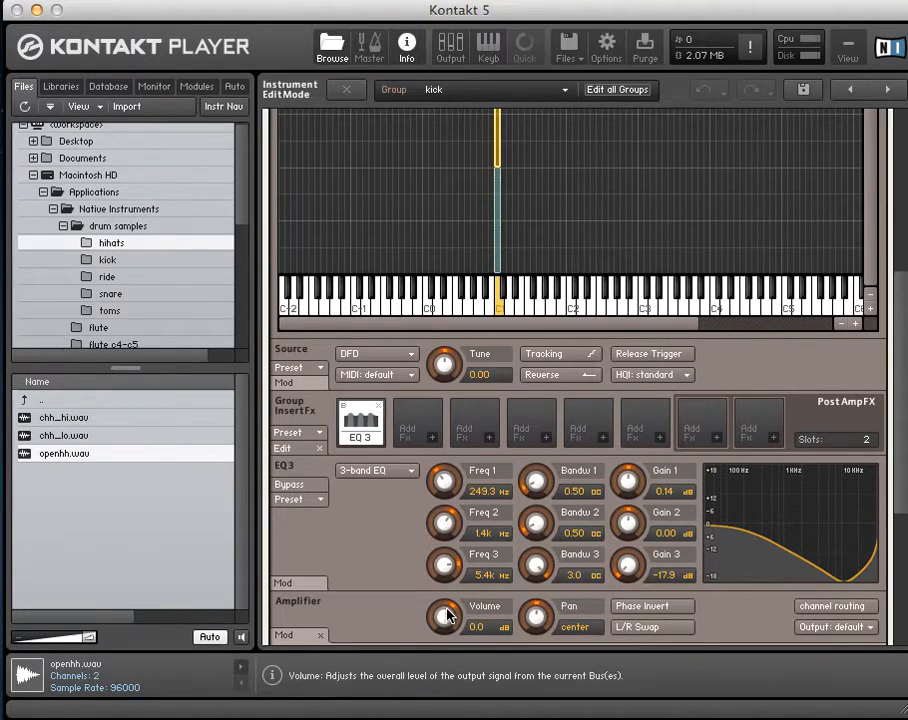
drag(450, 570, 450, 515)
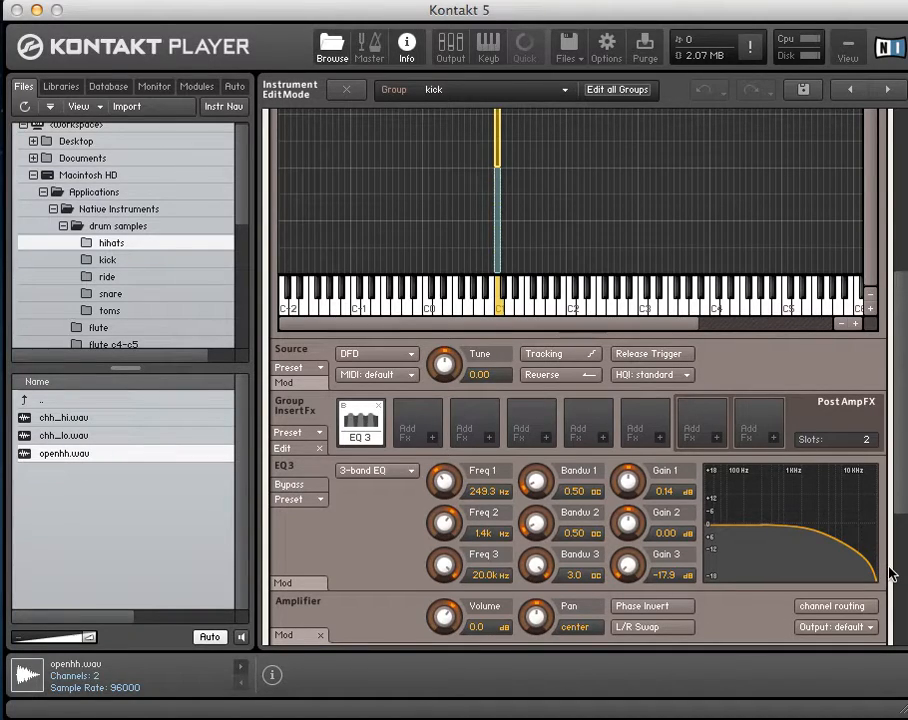
Toggle the EQ's bypass on and off to compare the kick with and without equalization
click(313, 489)
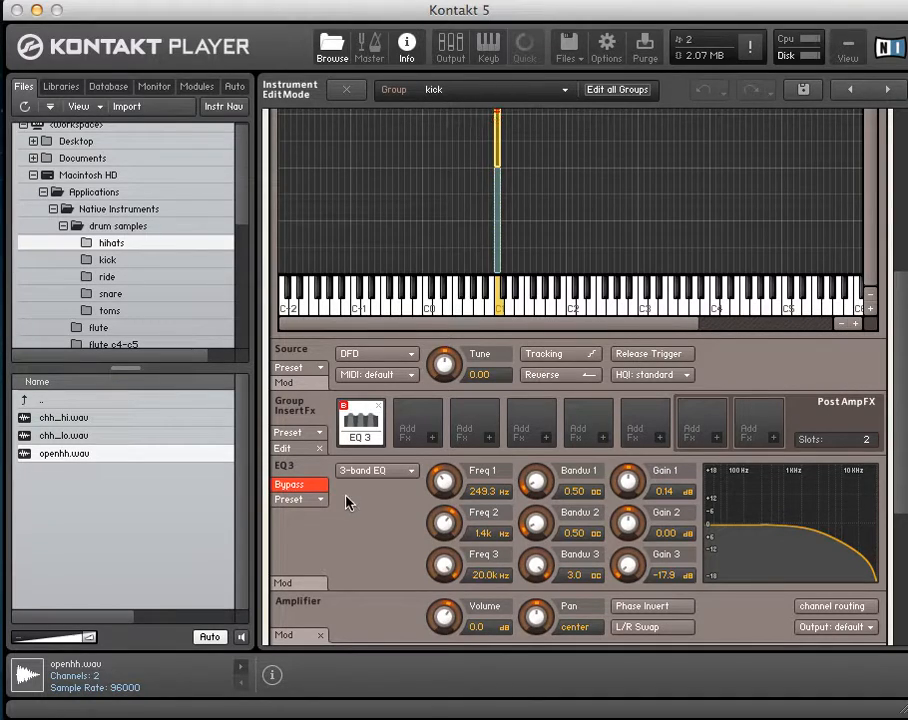
click(322, 486)
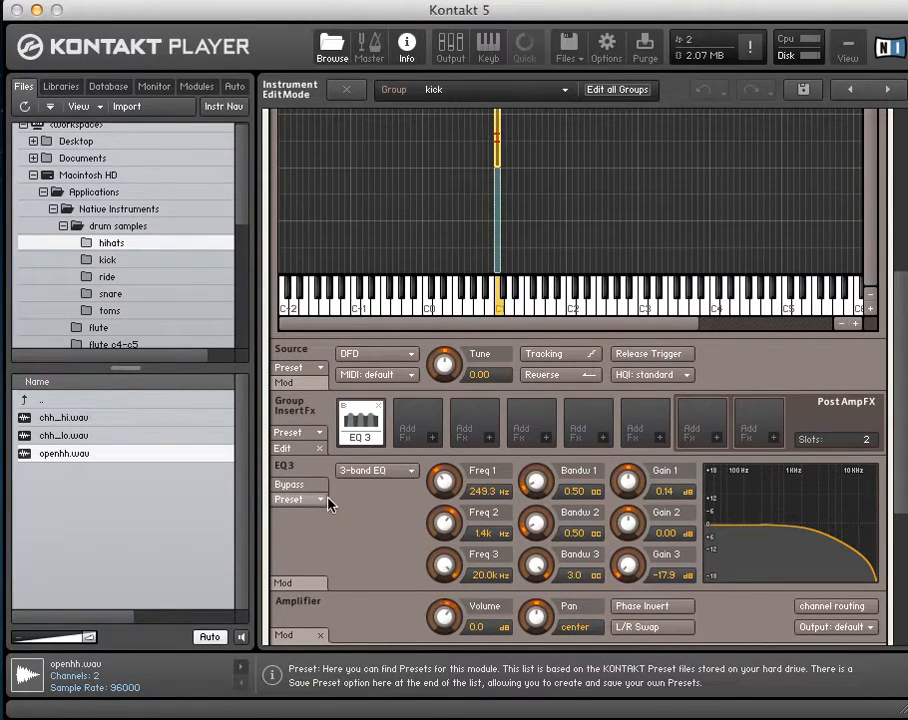
click(317, 488)
click(318, 489)
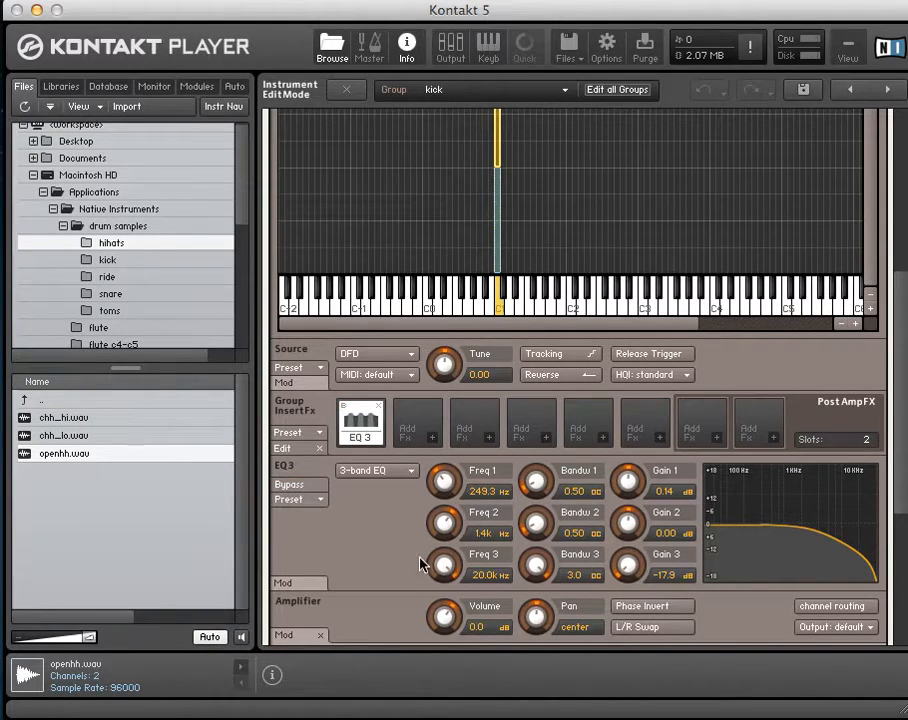
Add a Compressor to the second Group InsertFx slot of the kick group
click(433, 446)
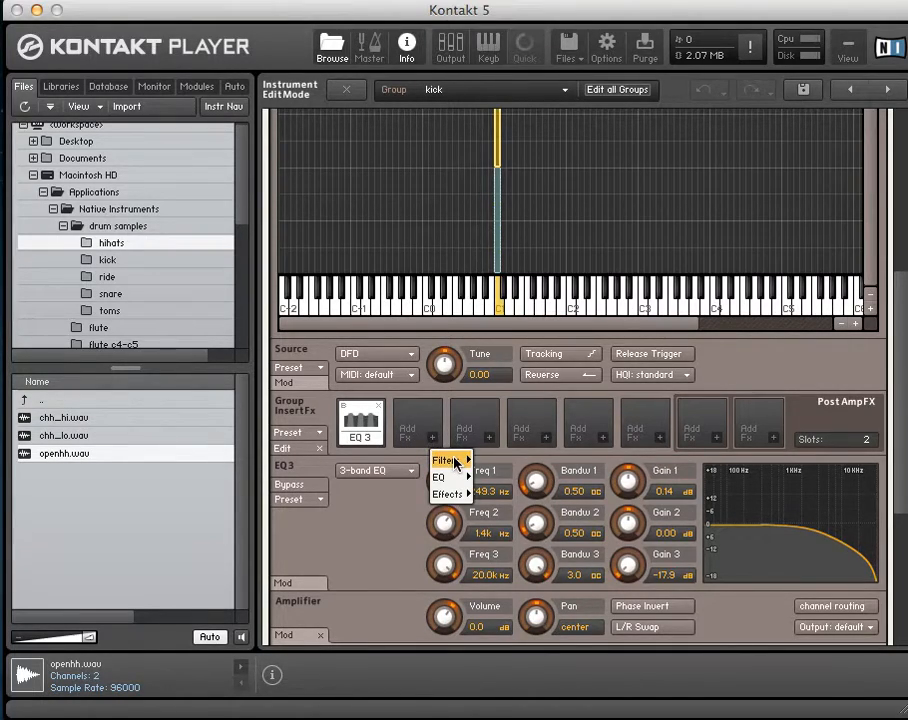
mouse_move(455, 464)
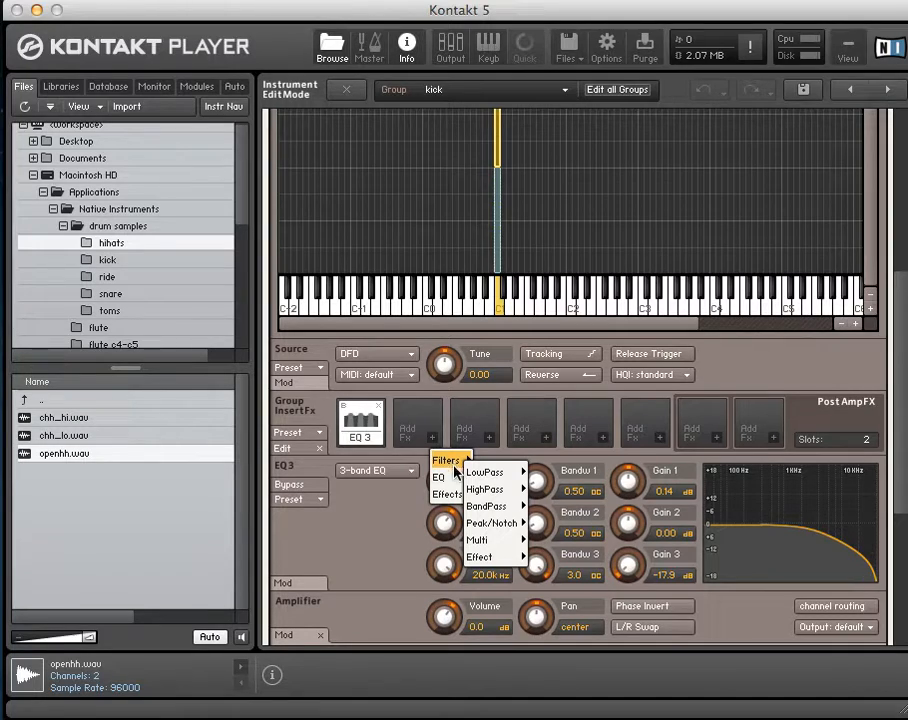
mouse_move(455, 506)
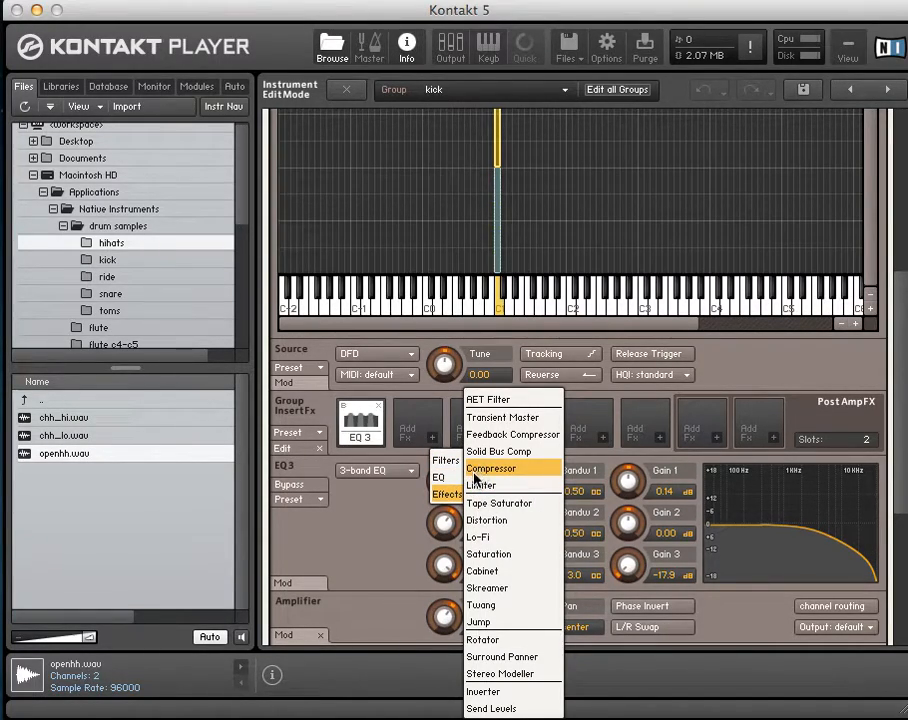
click(482, 469)
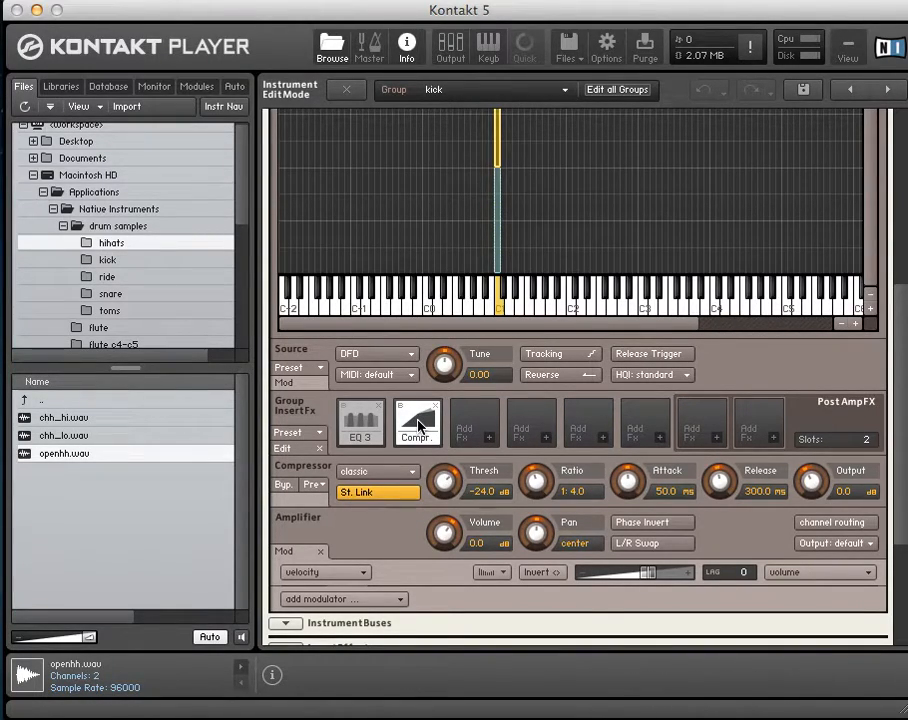
View the EQ's settings, return to the Compressor's settings and look through its available modes
click(362, 437)
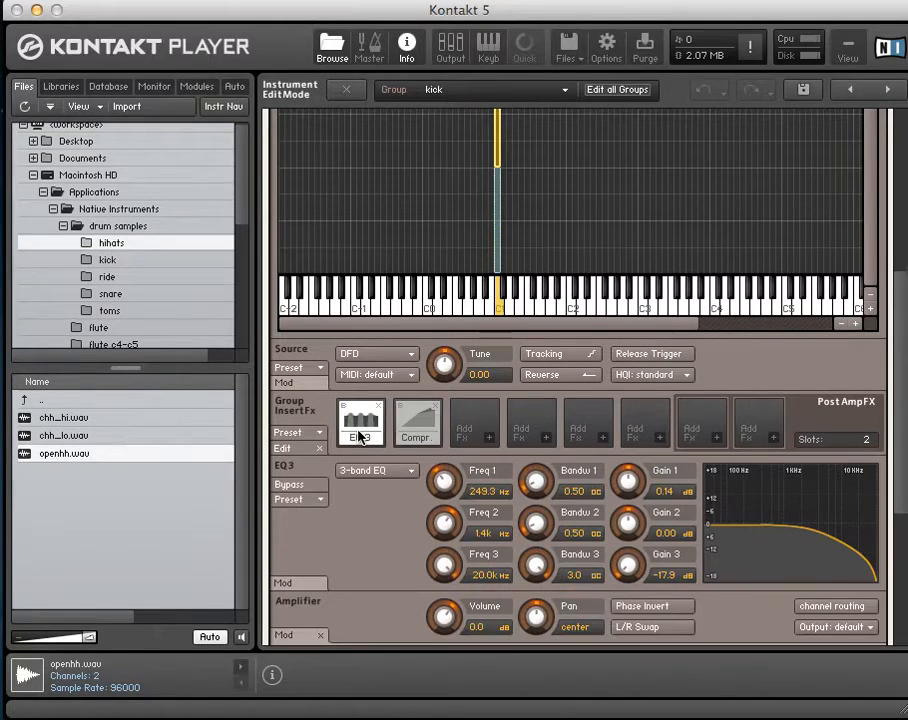
click(417, 425)
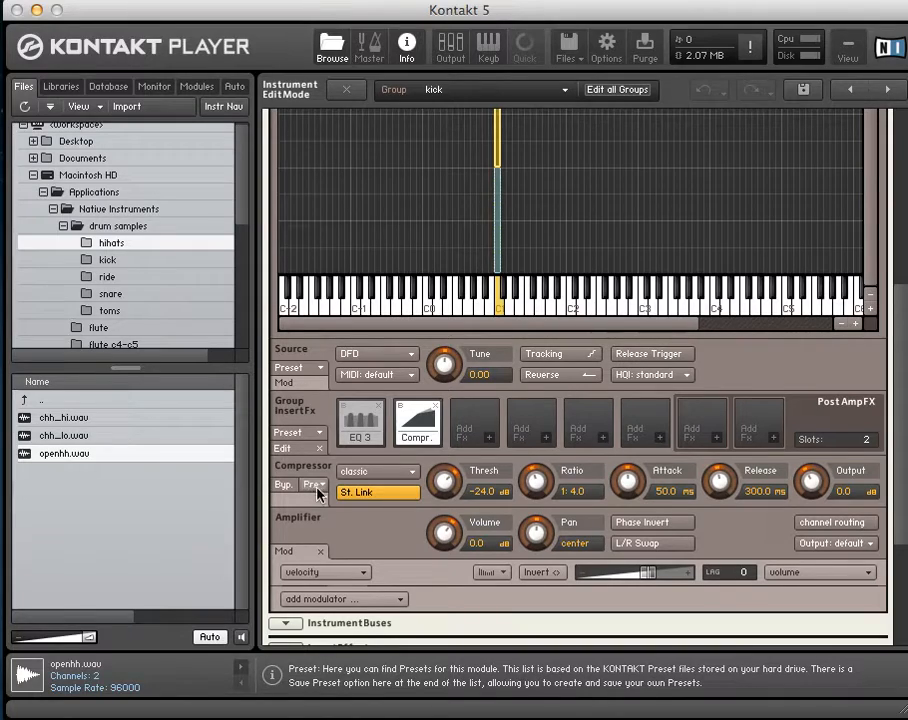
click(408, 472)
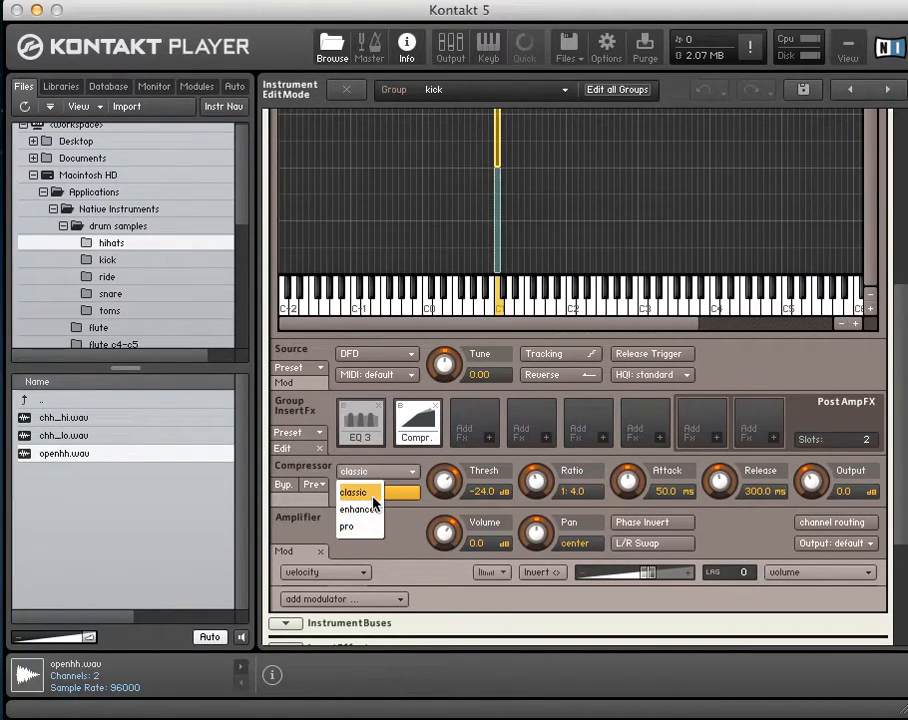
click(398, 477)
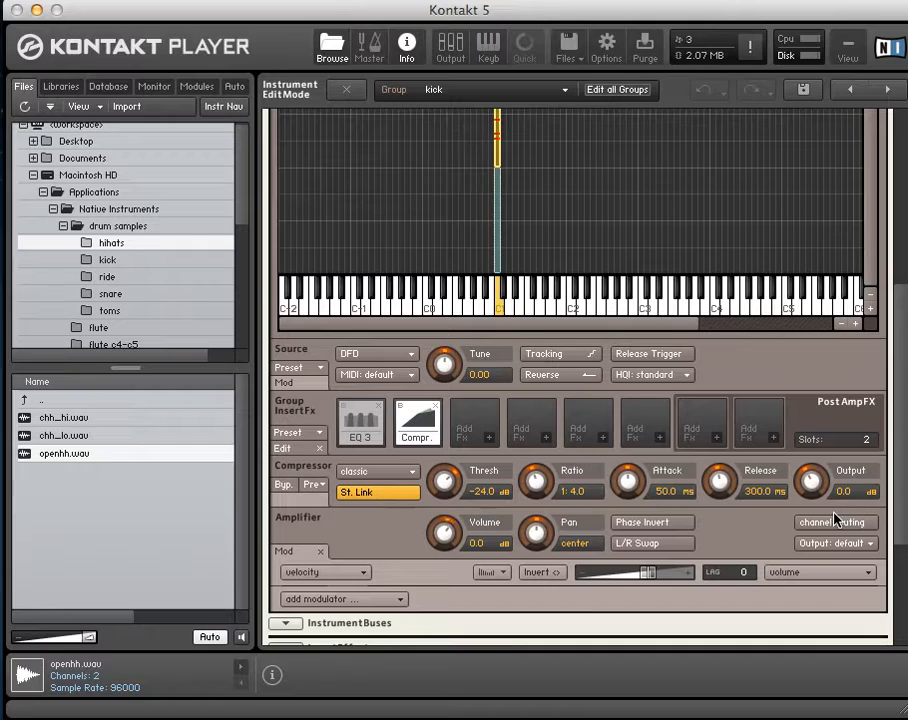
Toggle the Compressor's bypass on and off to compare the kick with and without compression
click(286, 485)
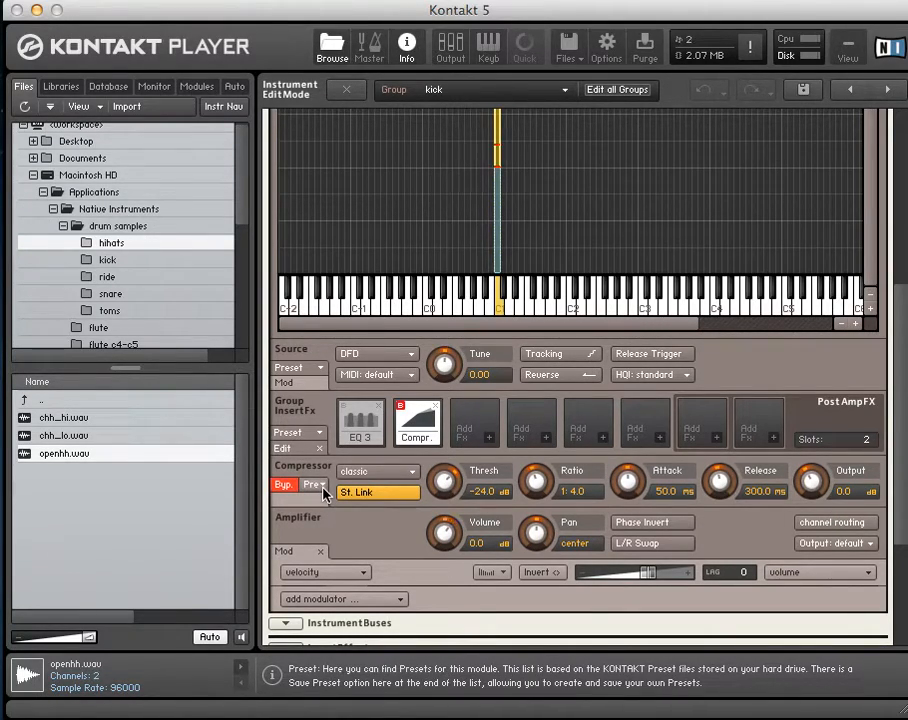
click(295, 486)
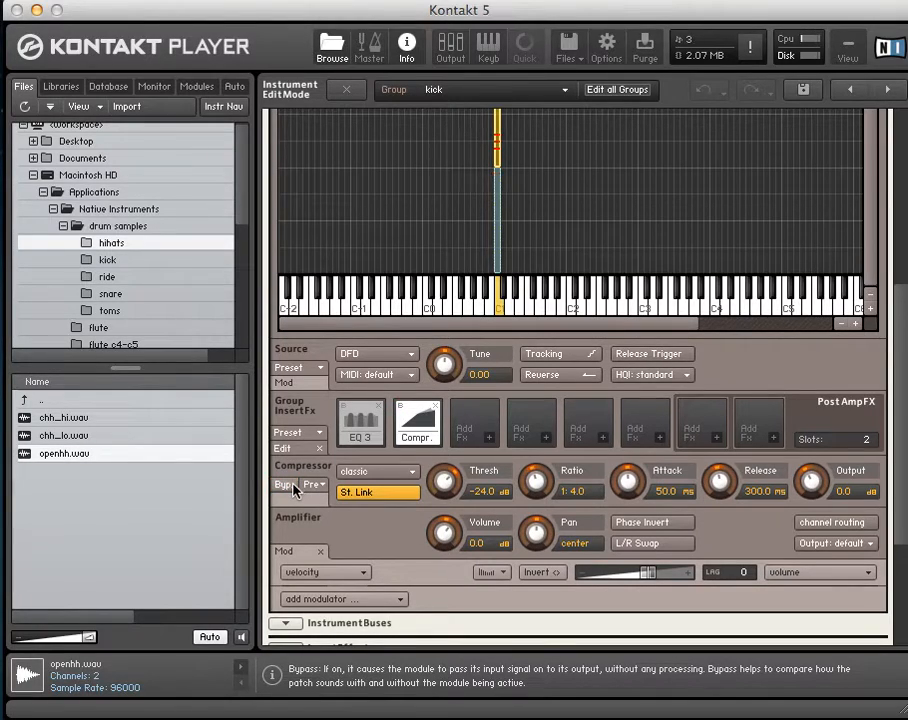
click(286, 486)
click(287, 486)
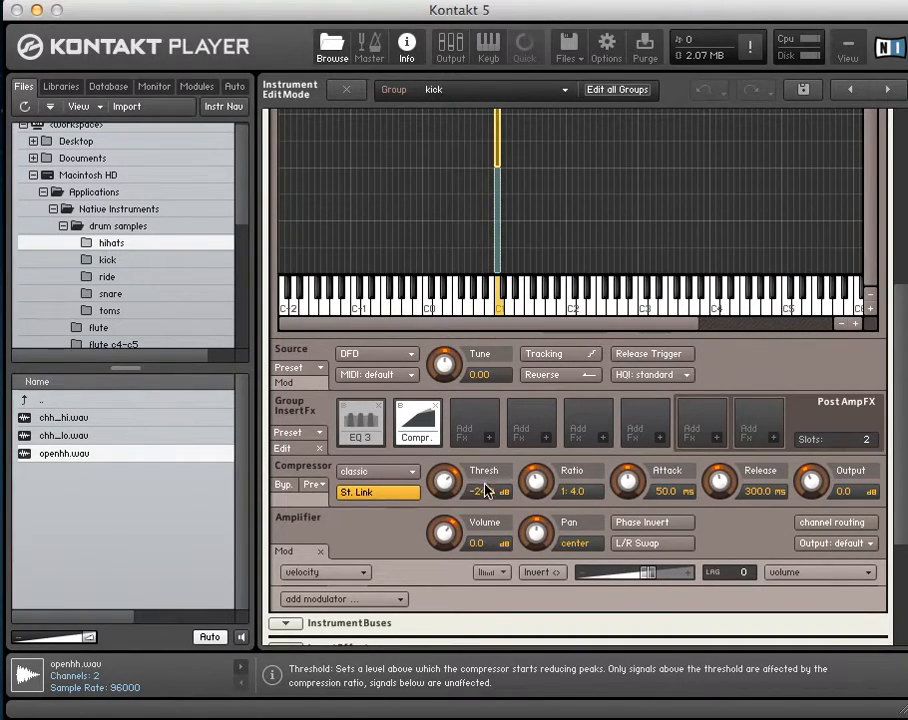
Try extreme compression with ratio 1:25.0, attack 1.0 ms, release 50.0 ms and threshold -68.0 dB, comparing it against bypass
drag(627, 480, 653, 659)
drag(720, 482, 706, 600)
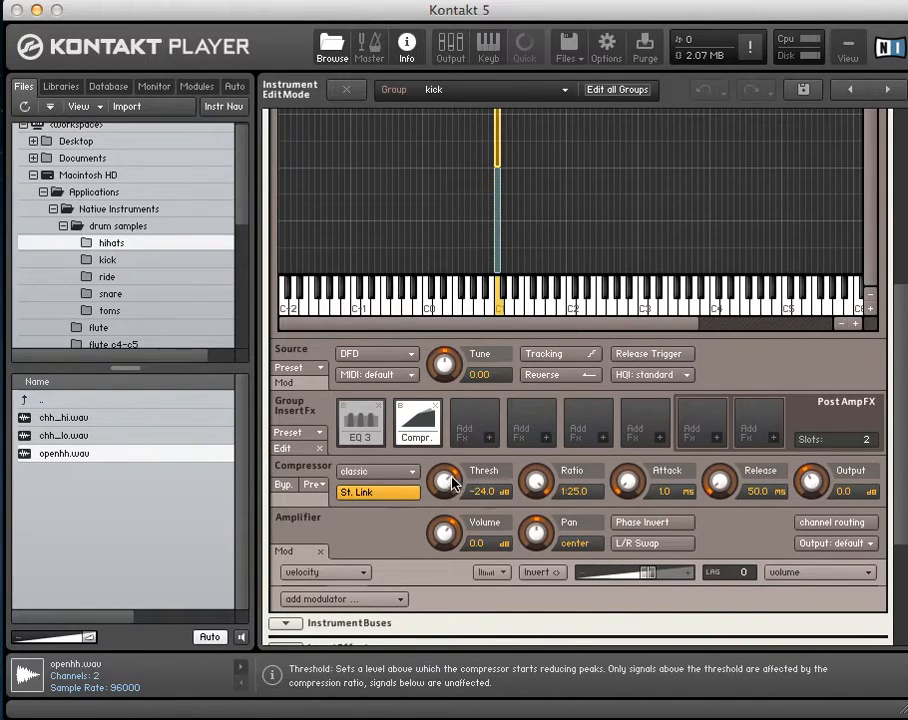
drag(443, 481, 443, 530)
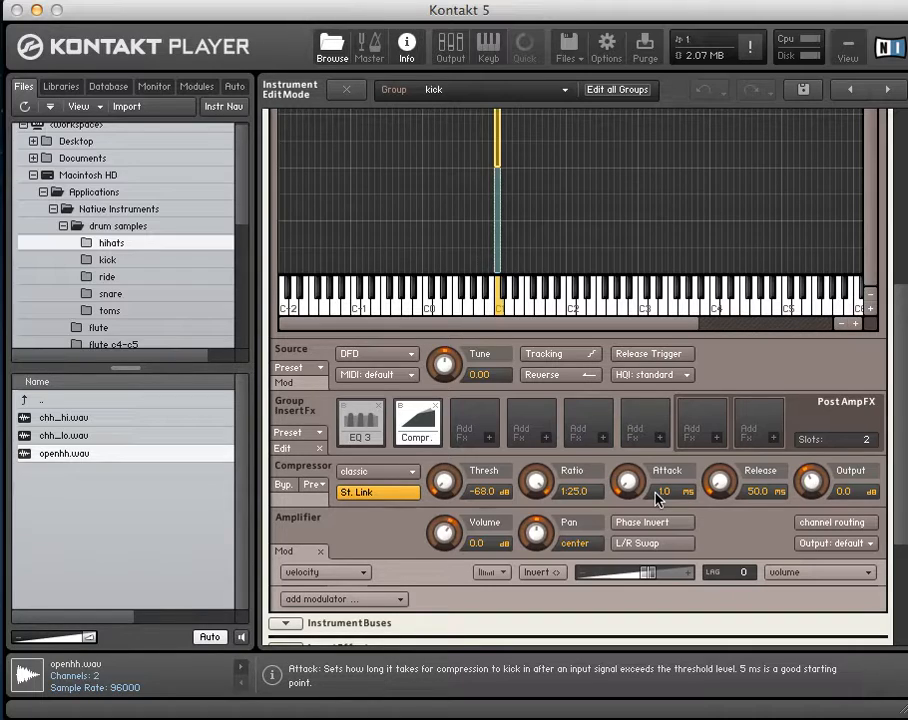
click(292, 485)
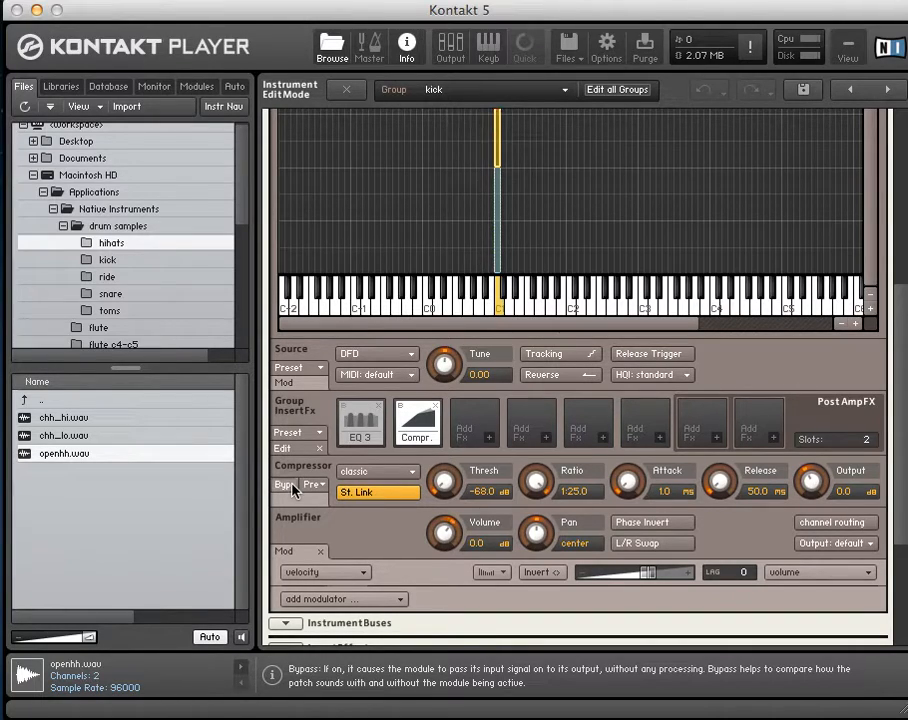
click(288, 487)
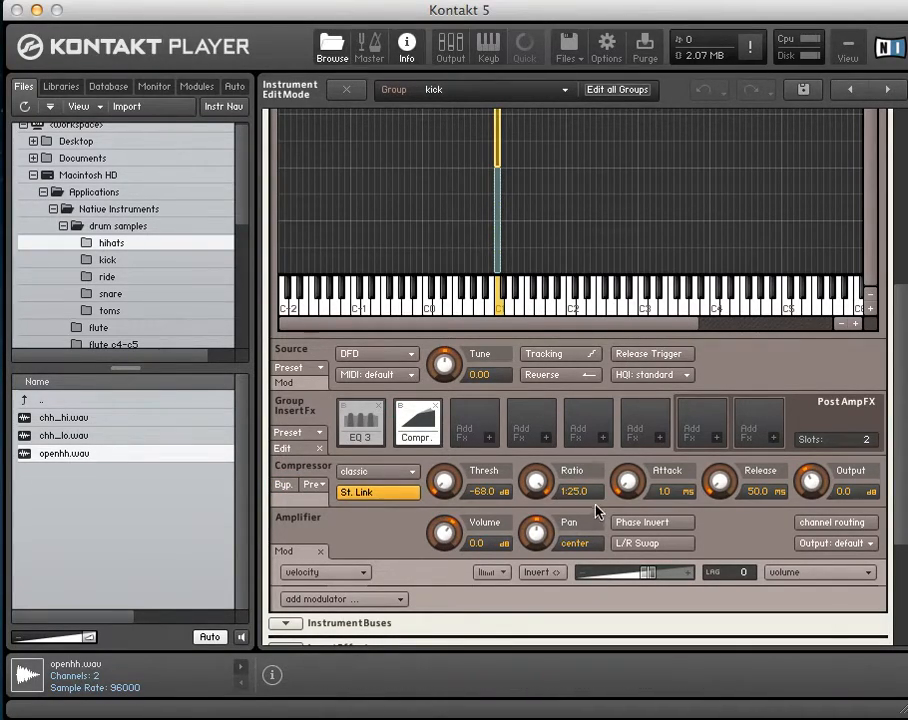
Set the Compressor's attack to 7.3 ms, ratio to 1:3.6, threshold to -19.2 dB and release to 264.5 ms
mouse_move(626, 483)
mouse_down()
mouse_move(620, 461)
mouse_move(628, 479)
mouse_up()
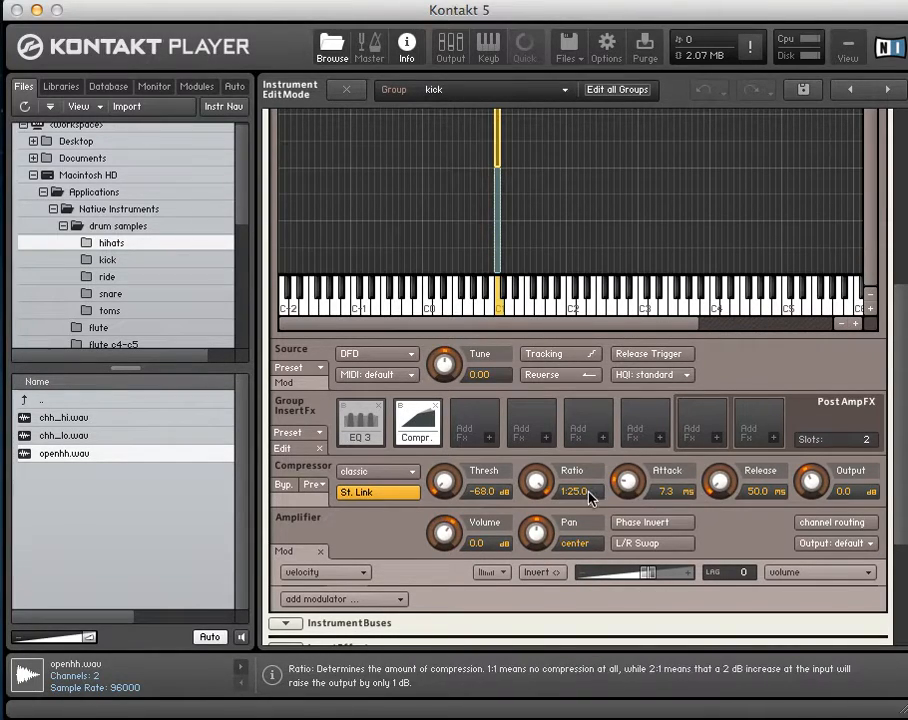
drag(533, 481, 543, 611)
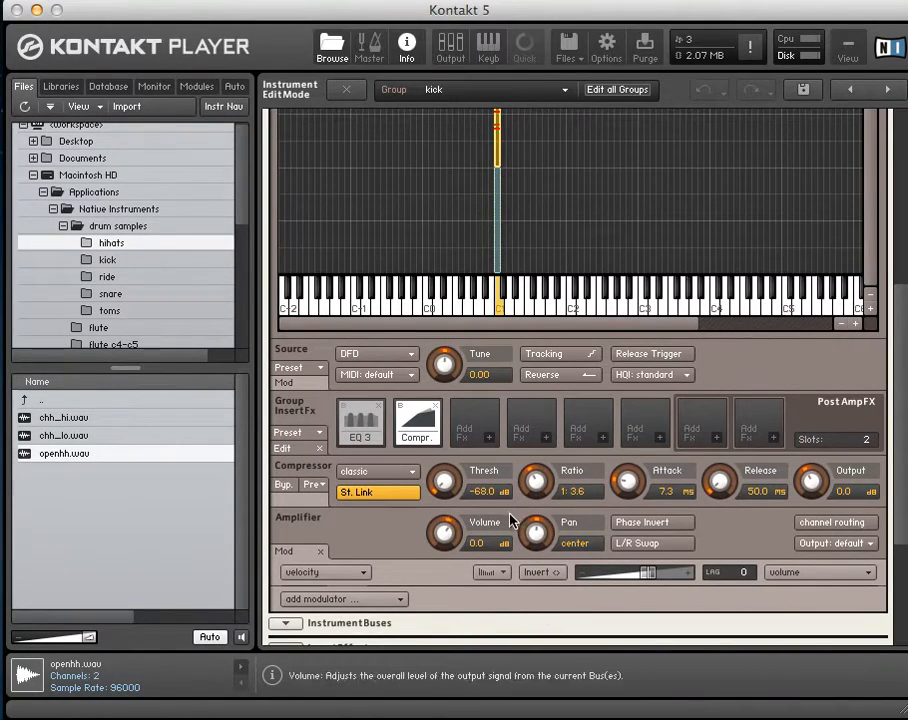
drag(445, 482, 458, 382)
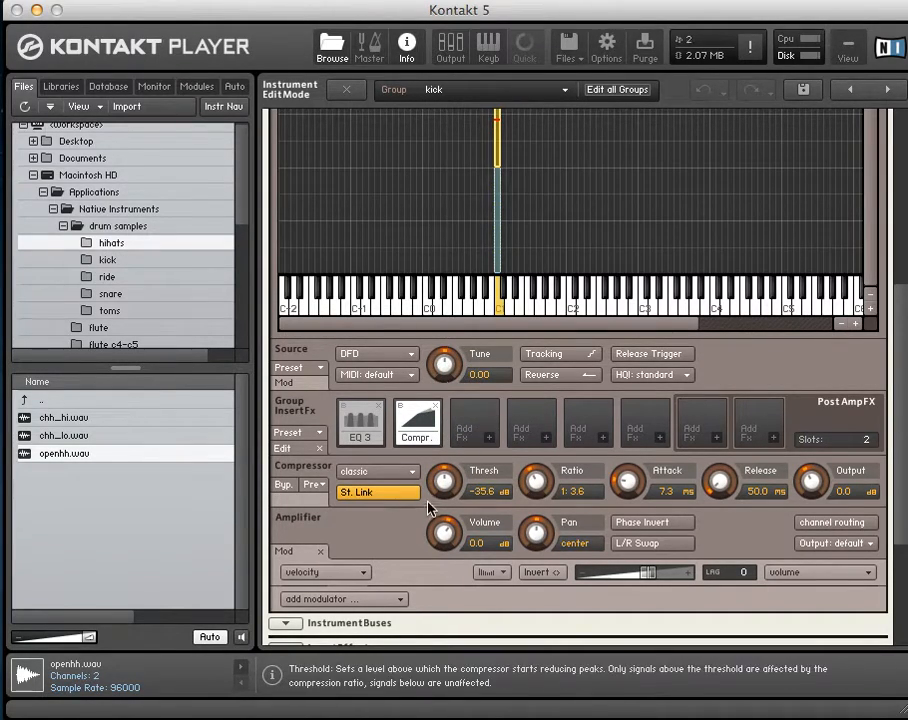
drag(444, 498, 457, 440)
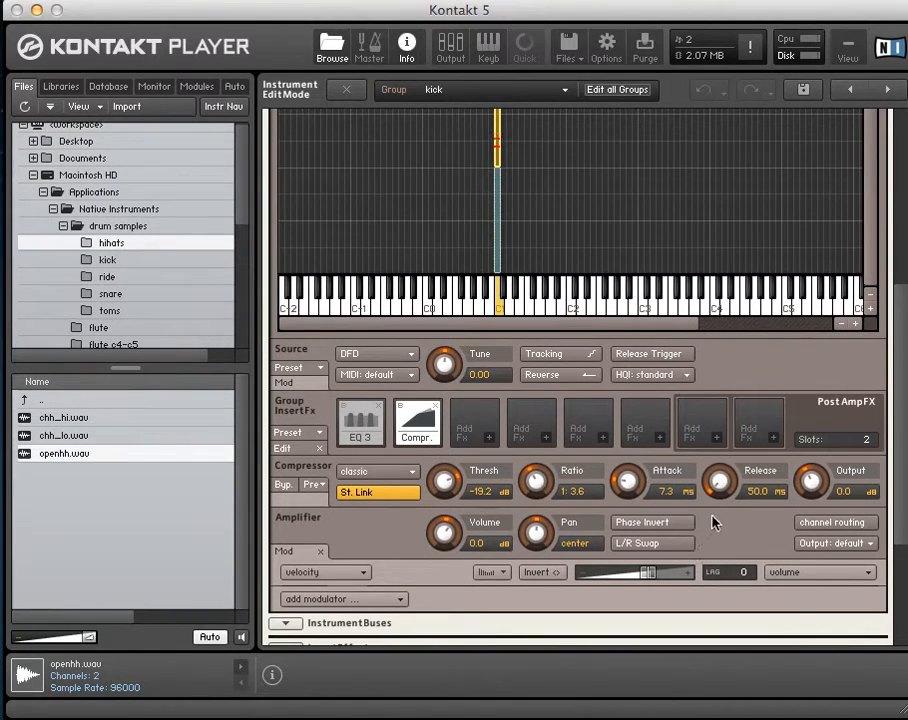
drag(719, 482, 734, 401)
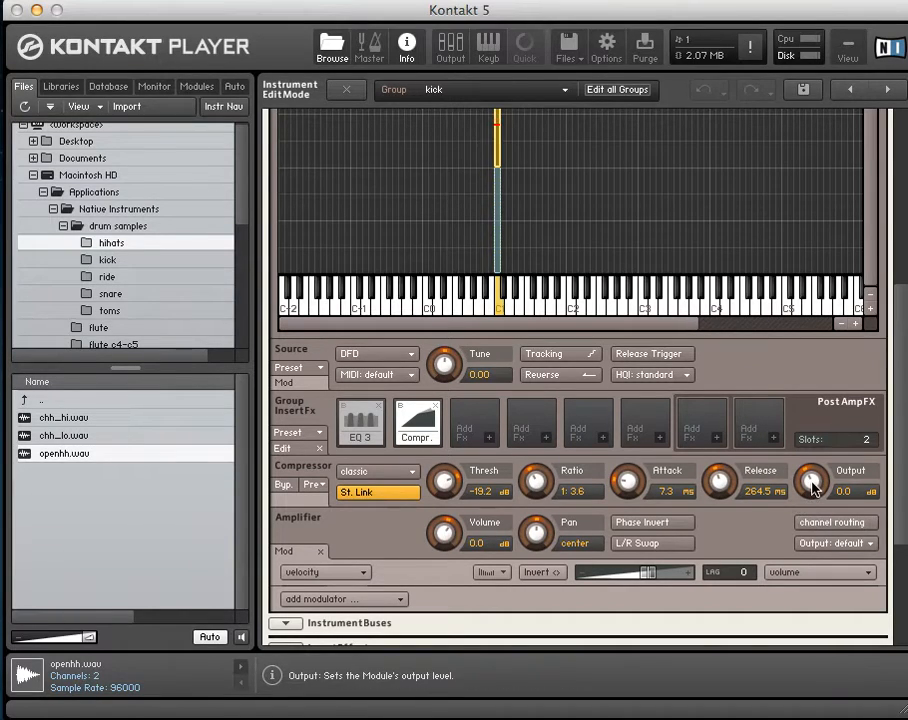
Raise the Compressor's output to 5.7 dB and compare the kick's level against the bypassed signal
click(286, 486)
click(285, 486)
drag(822, 490, 819, 519)
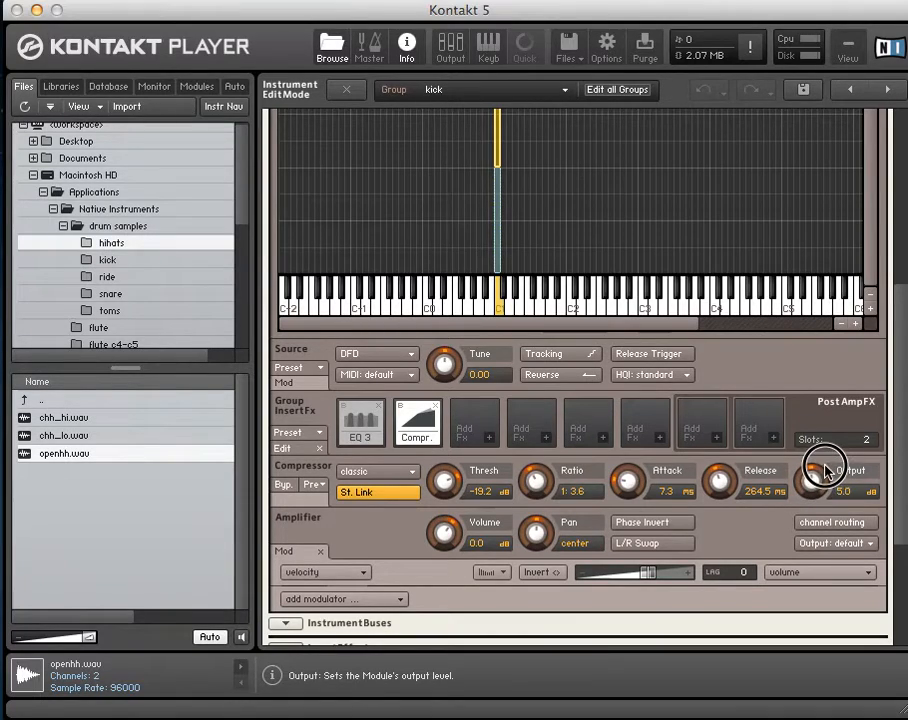
click(284, 486)
click(285, 487)
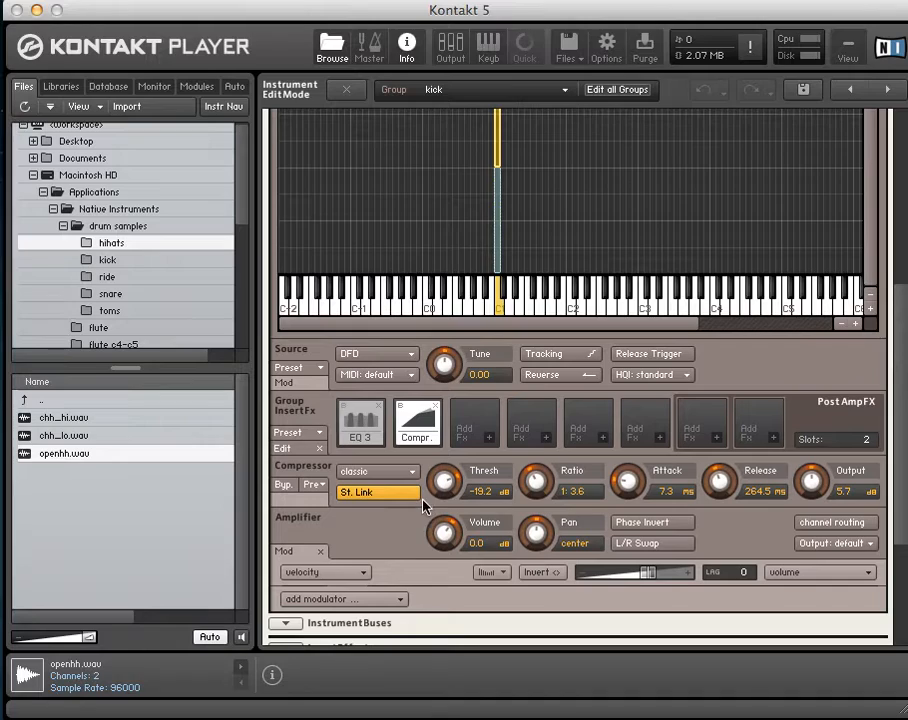
Add a Distortion effect to the third insert slot of the kick group, after the Compressor
click(487, 440)
mouse_move(507, 496)
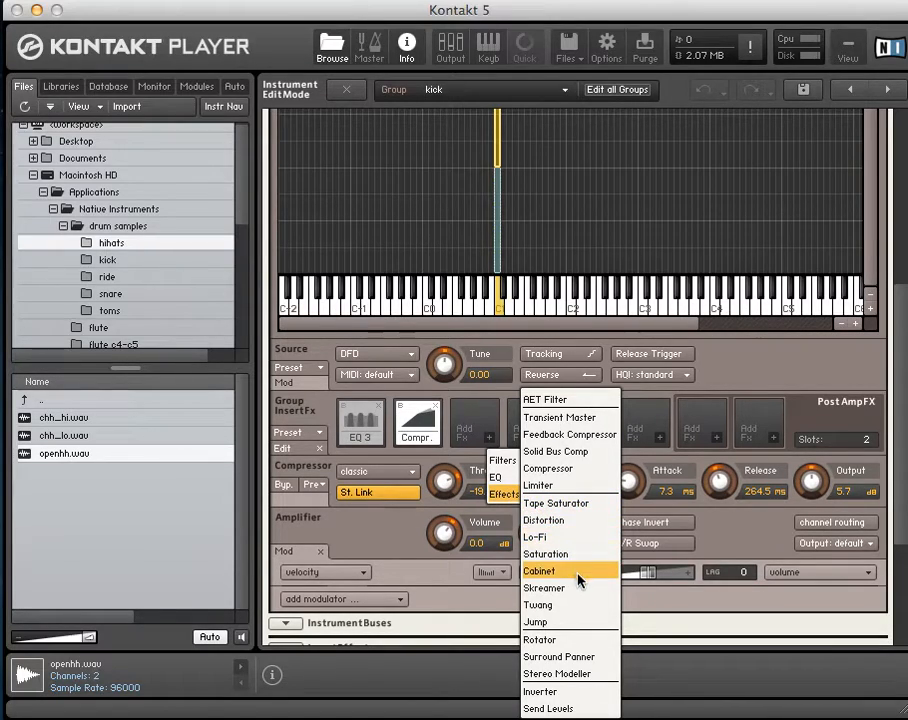
click(566, 522)
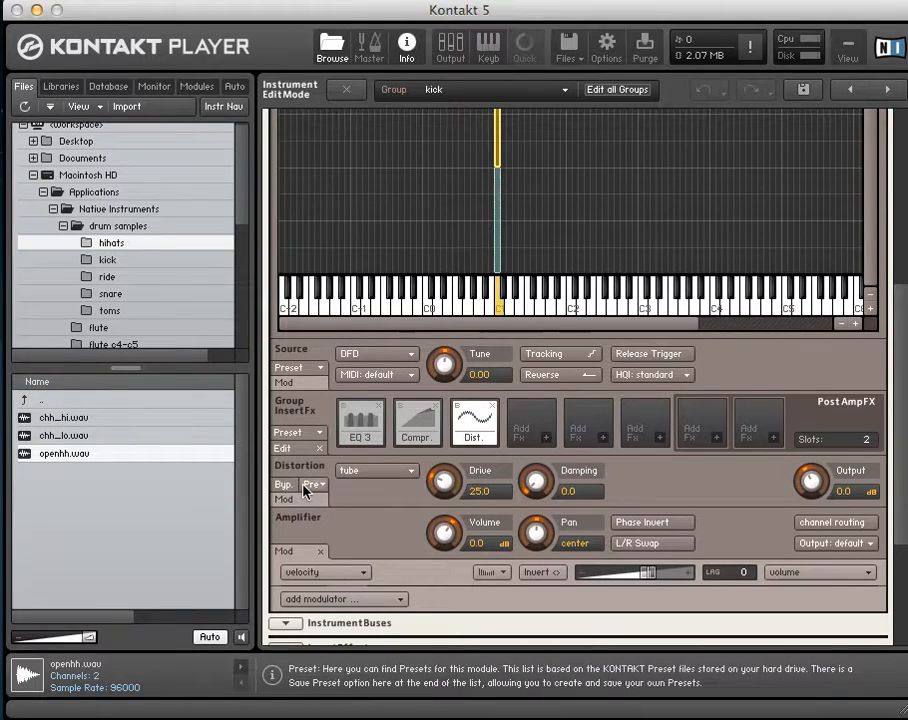
Review the Distortion's tube and transistor types and set it to transistor
click(364, 478)
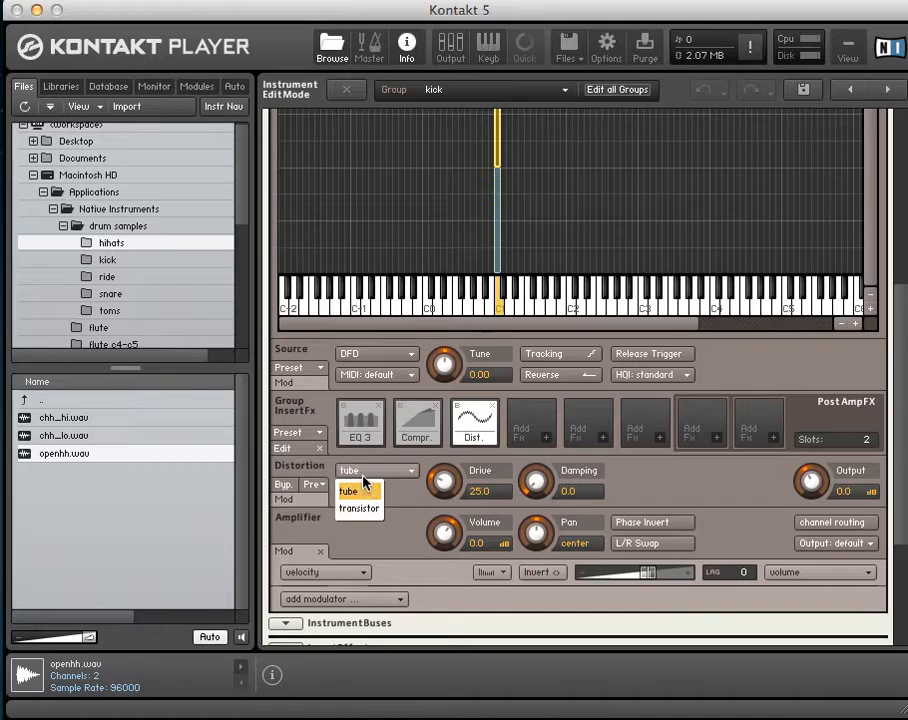
click(369, 495)
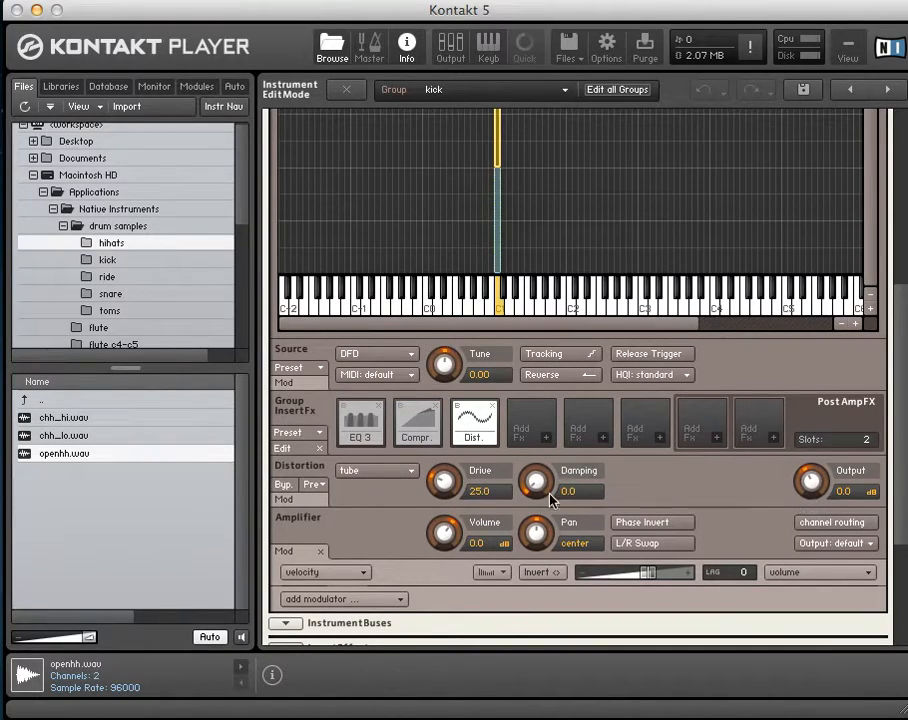
click(404, 481)
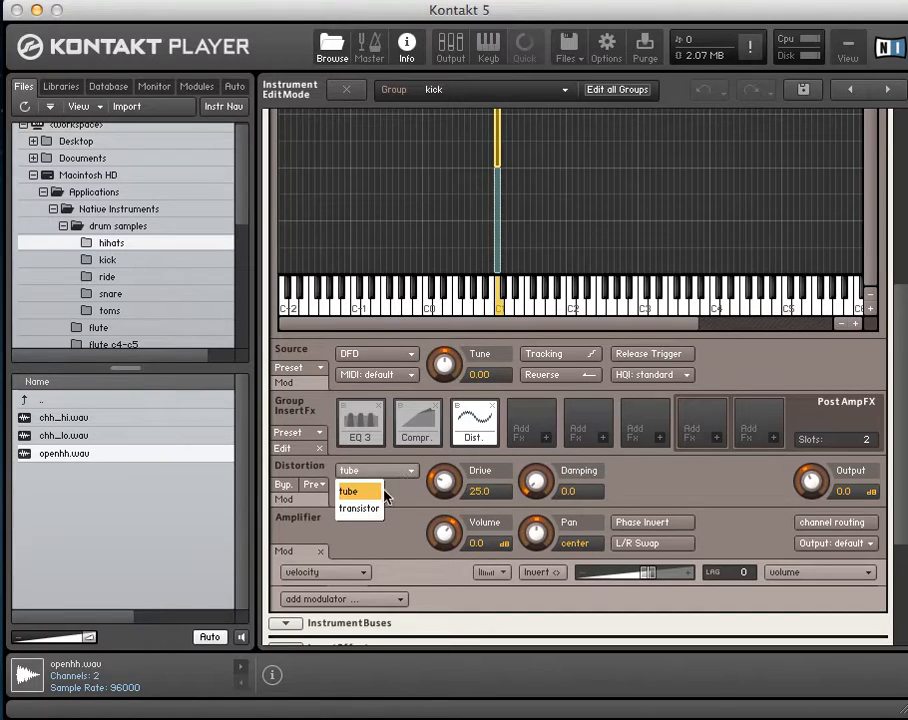
click(372, 509)
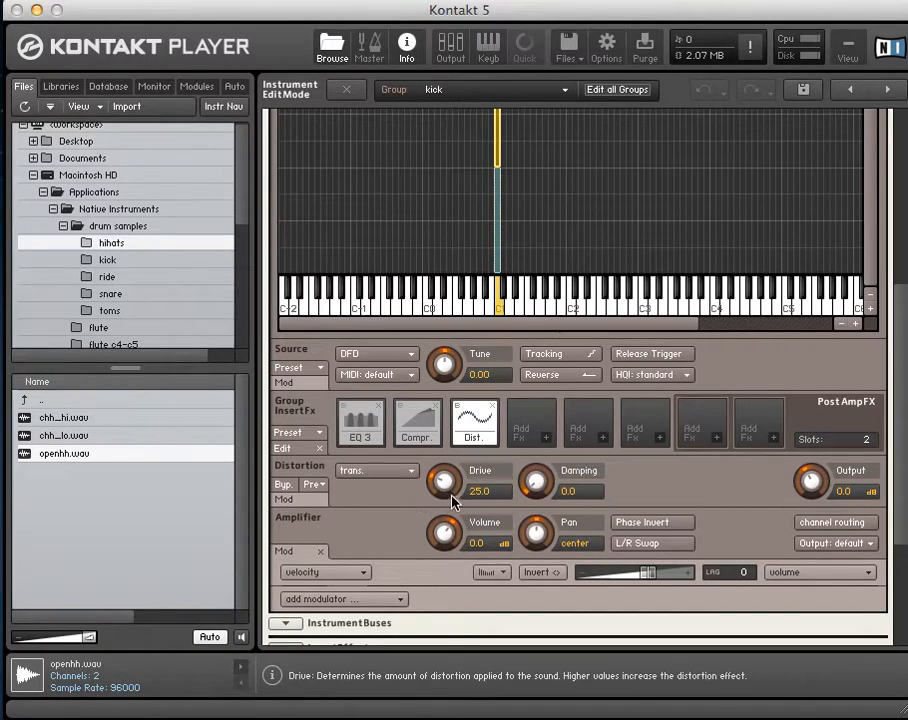
Set the Distortion's drive to 69.4 and its damping to 38.2
drag(449, 483, 450, 350)
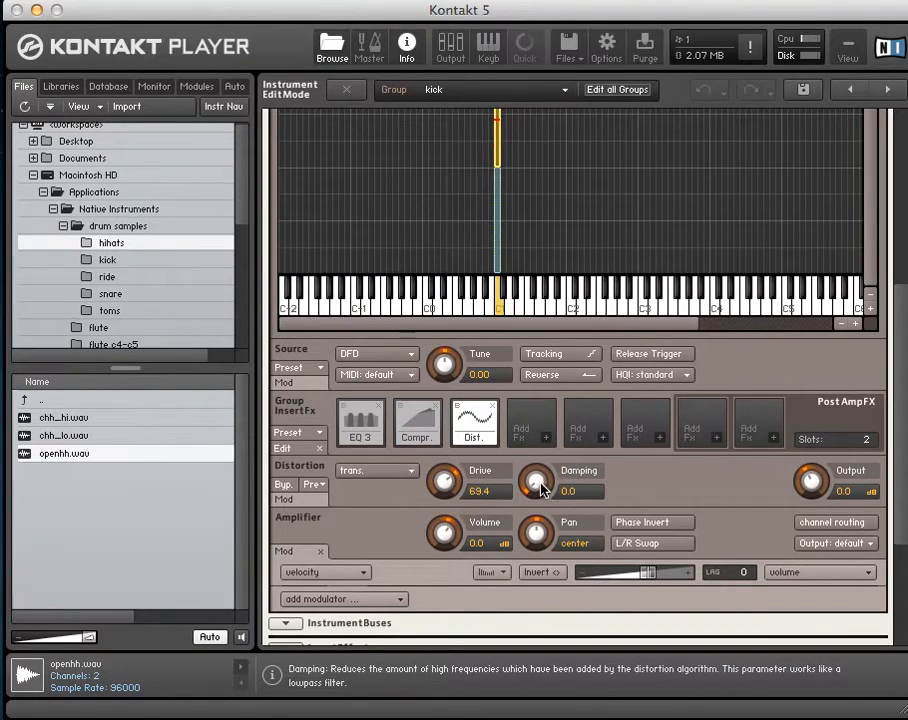
drag(541, 487, 540, 403)
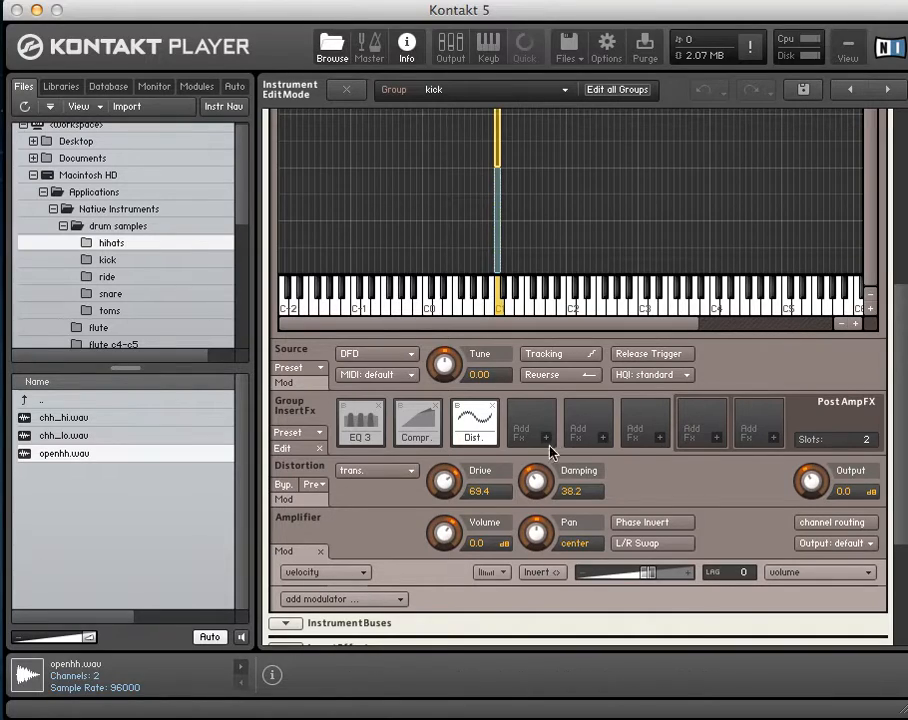
drag(900, 440, 894, 414)
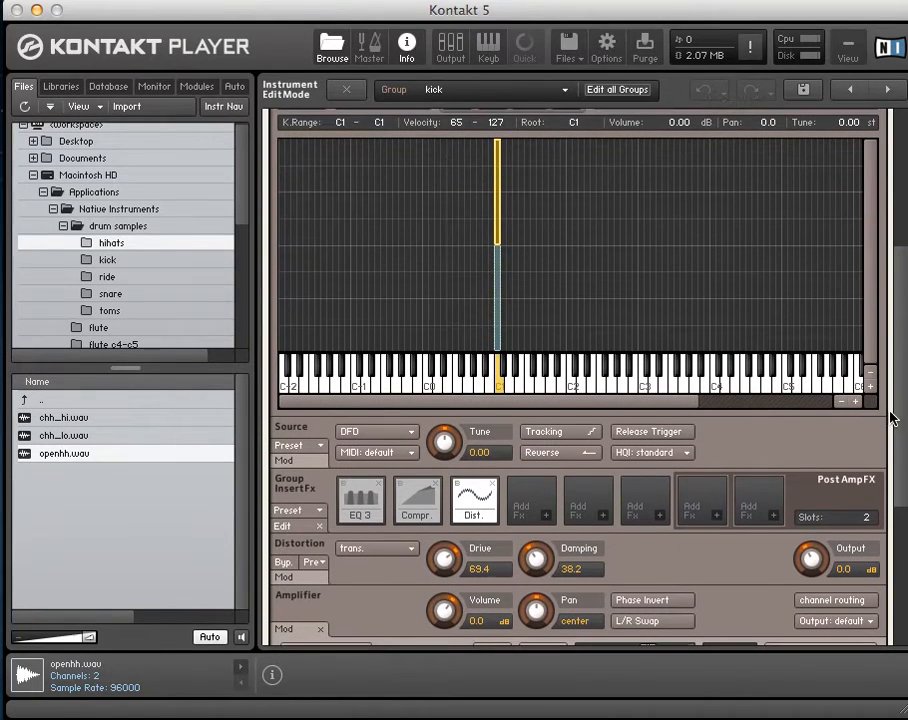